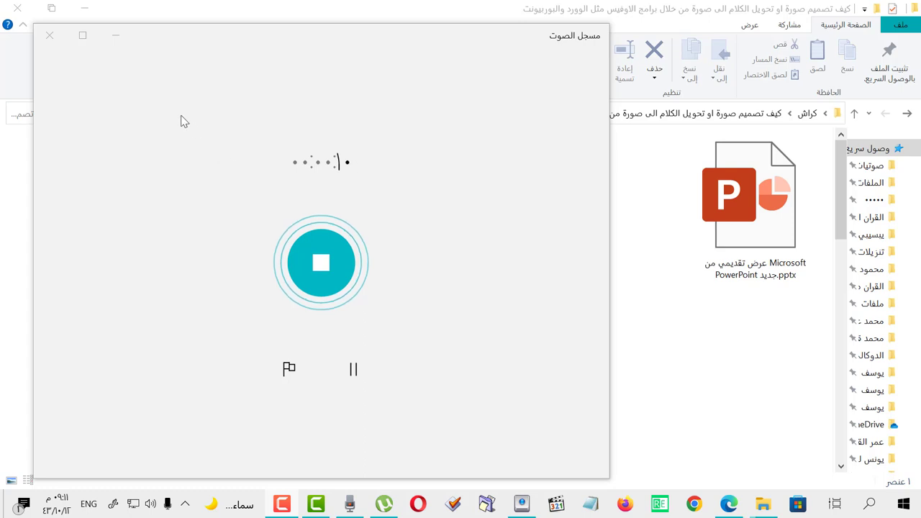
Minimize the Voice Recorder so the folder with the new .pptx presentation shows
click(114, 35)
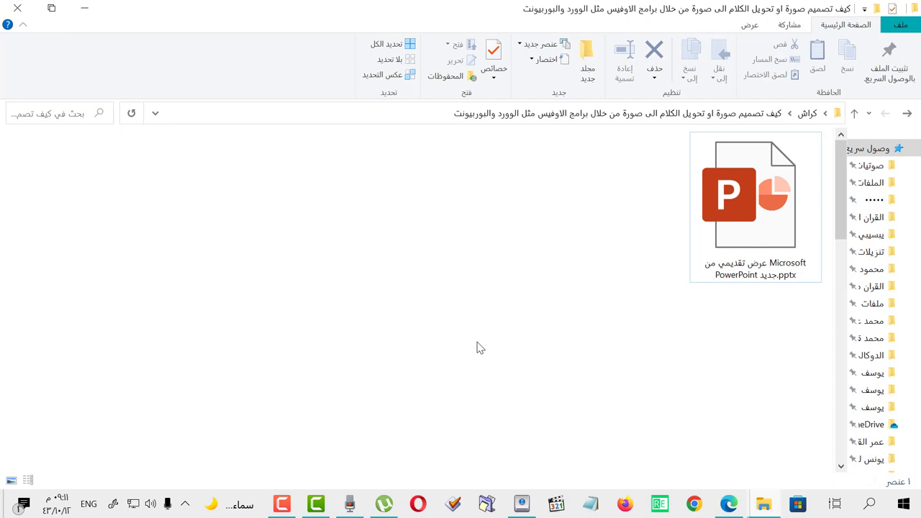
Open the new .pptx, dismiss the add-in message, and add one Blank-layout slide
double_click(795, 209)
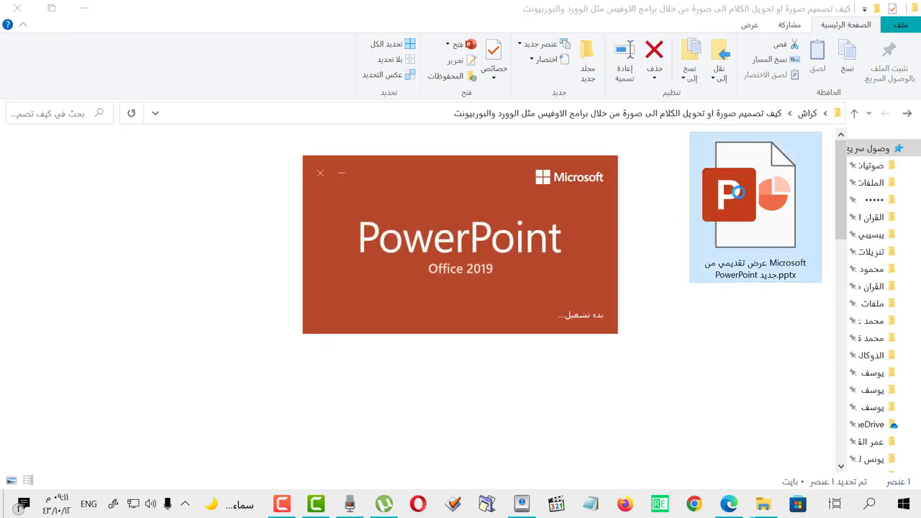
key(Return)
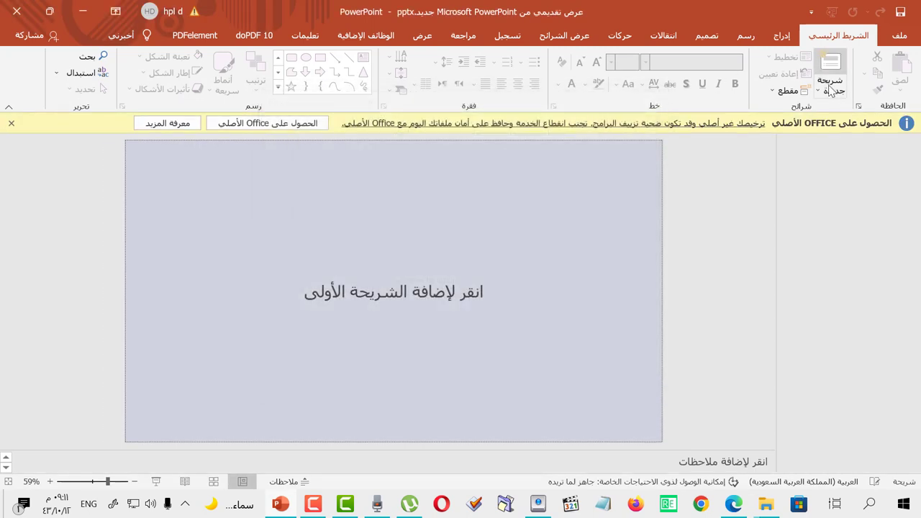
click(831, 90)
click(807, 286)
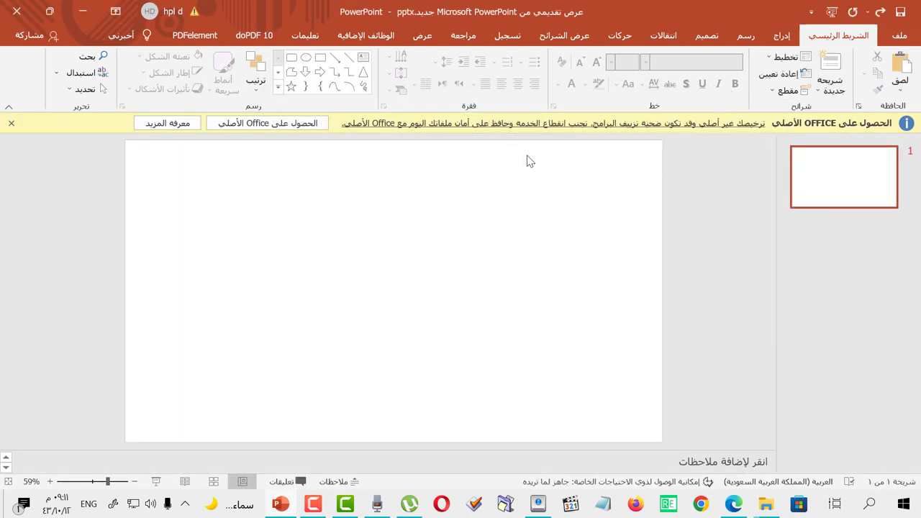
click(772, 41)
Draw a text box on the slide and type كيف الحال in Arabic
click(670, 81)
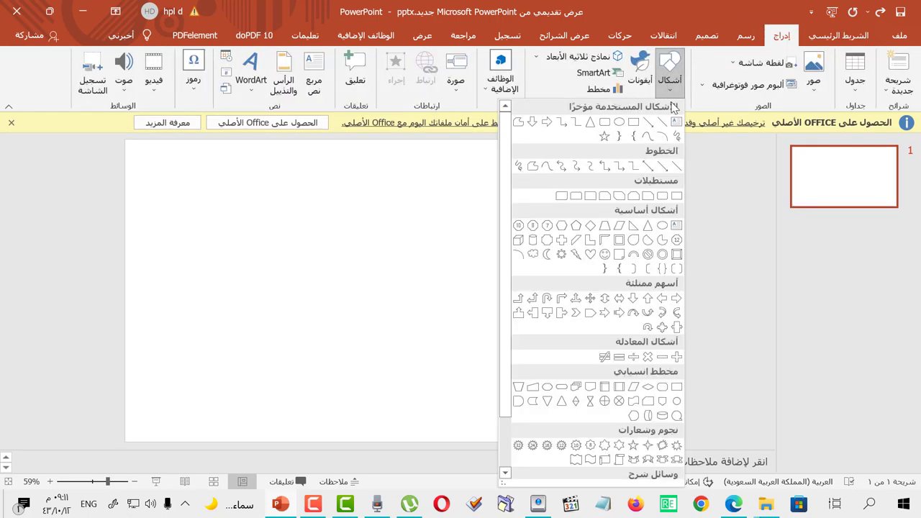
click(679, 123)
drag(217, 204, 528, 357)
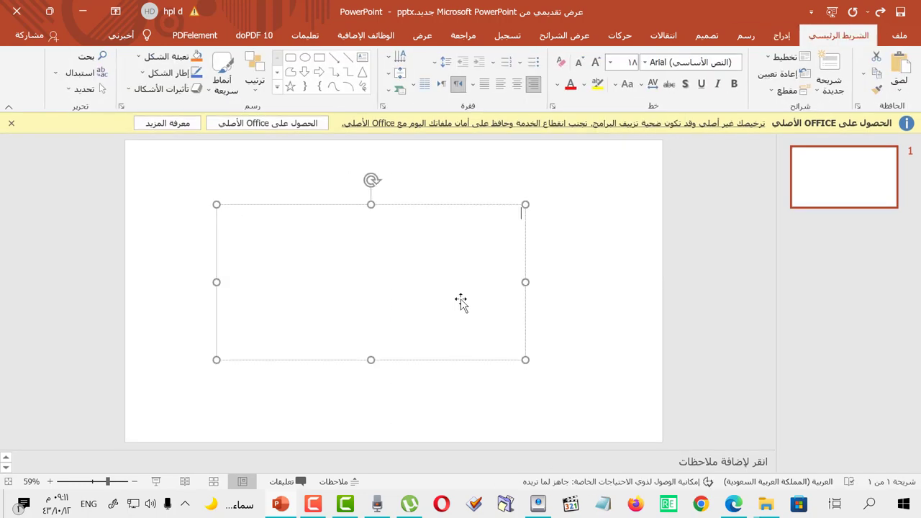
text(;dt)
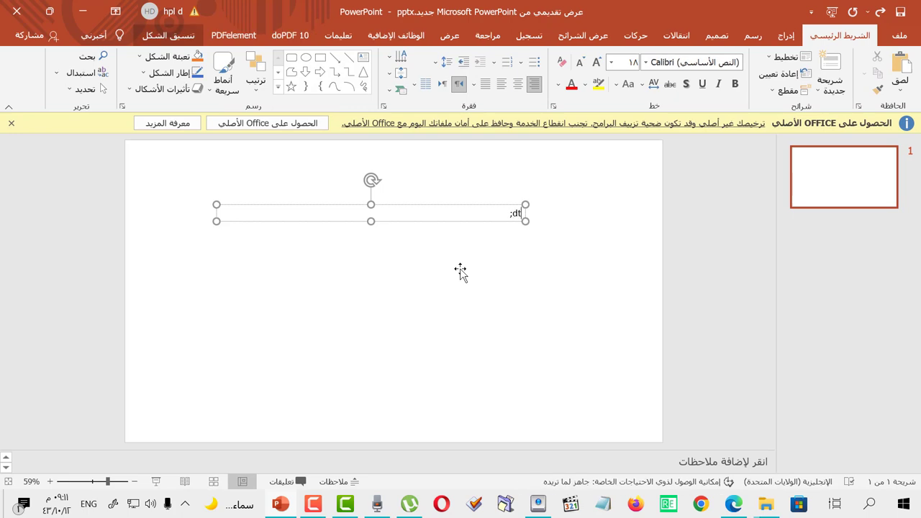
key(alt+shift)
key(BackSpace)
key(BackSpace)
key(BackSpace)
text(كيف)
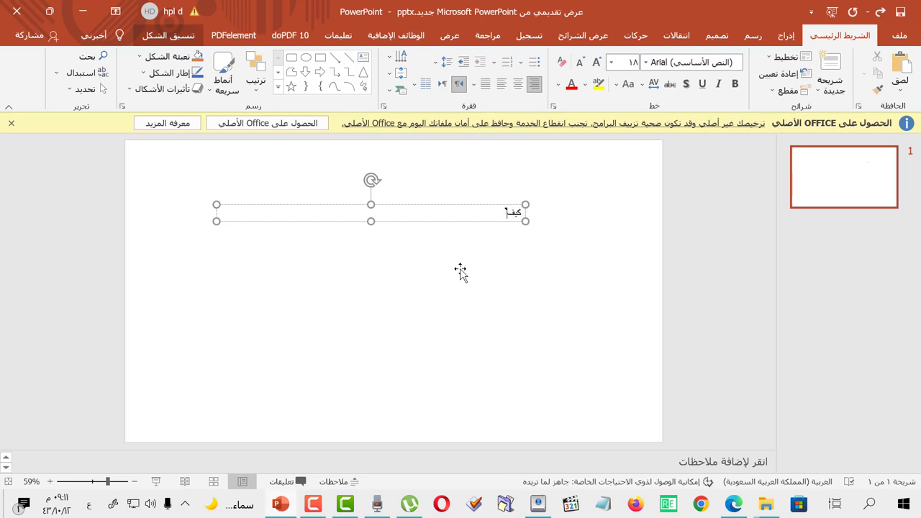
text( الحال)
Enlarge the كيف الحال text to 138 pt and nudge the box lower right
key(ctrl+a)
key(ctrl+shift+period)
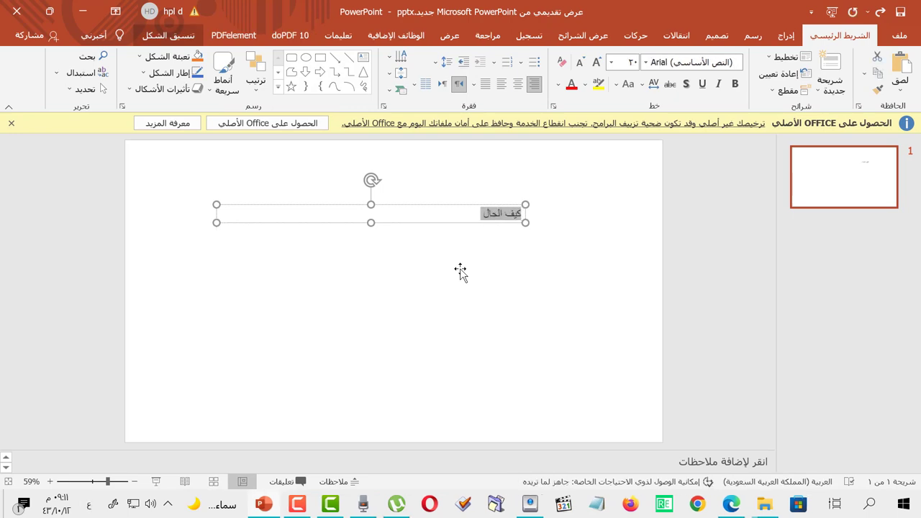
key(ctrl+shift+period)
key(ctrl+shift+period)
key(ctrl+shift+period)
key(ctrl+shift+period)
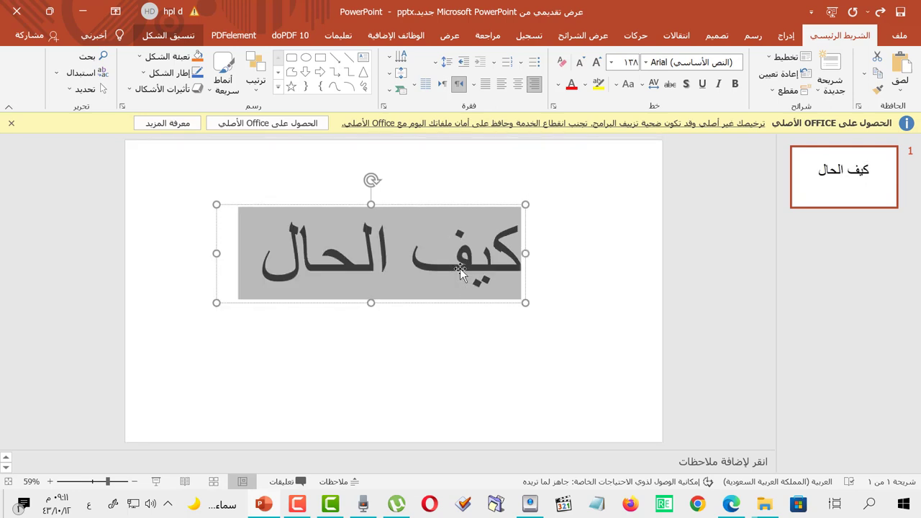
click(640, 242)
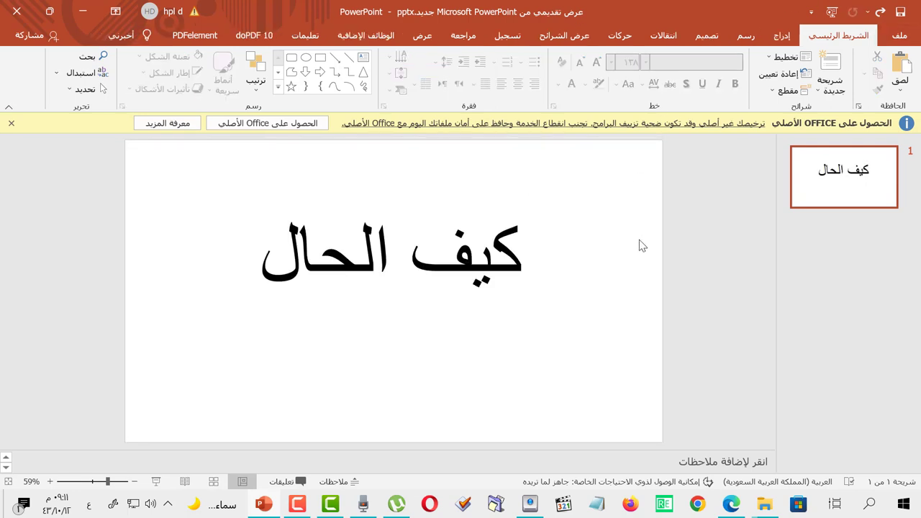
click(495, 272)
drag(470, 308, 492, 323)
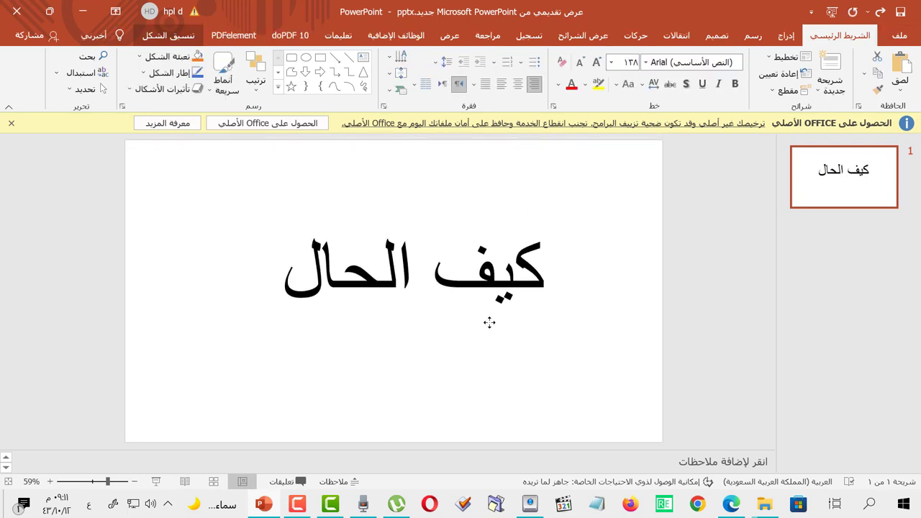
Save the كيف الحال text box as a PNG picture, صورة1.png
right_click(494, 324)
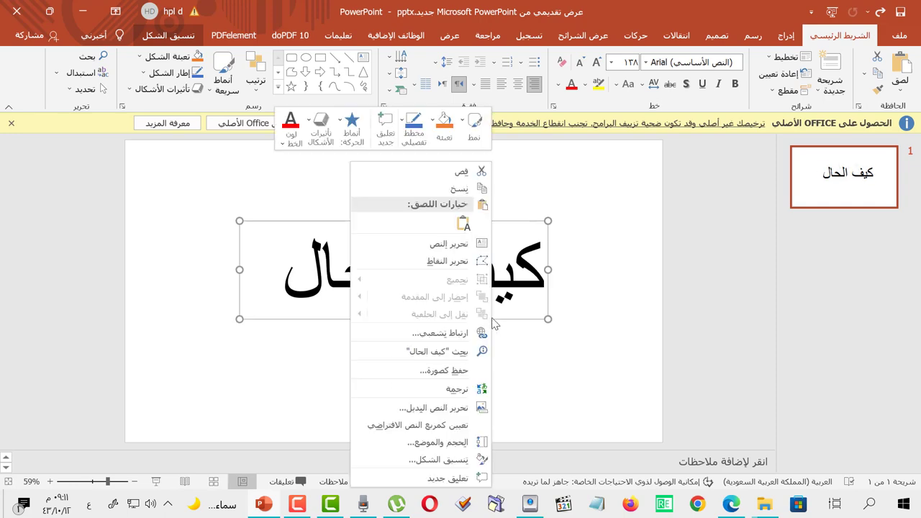
click(455, 370)
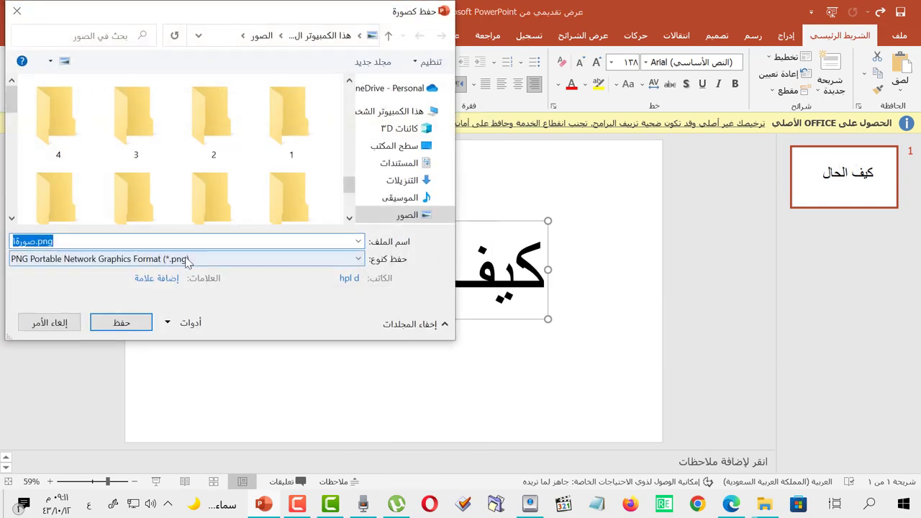
click(185, 259)
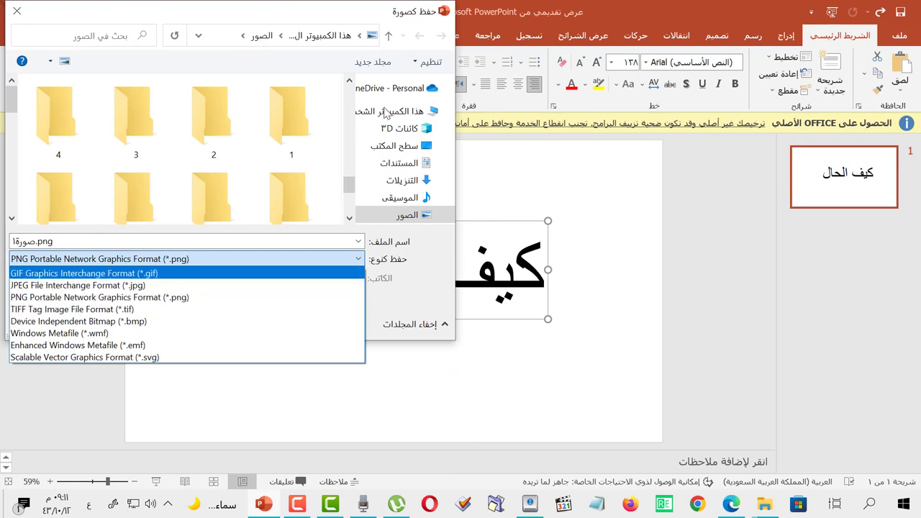
click(353, 174)
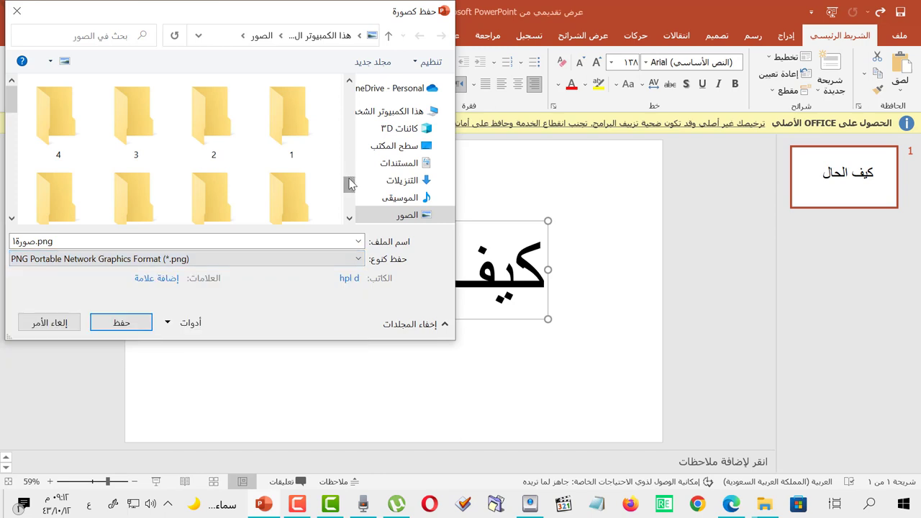
scroll(350, 177, up, 2)
Drag صورة1.png from the 5453453 folder onto the slide below the original text
drag(350, 177, 351, 184)
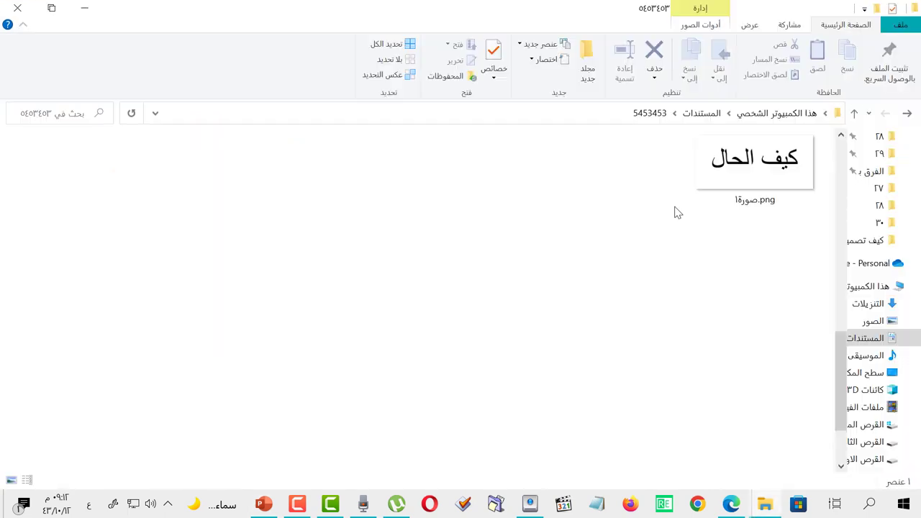
mouse_move(755, 164)
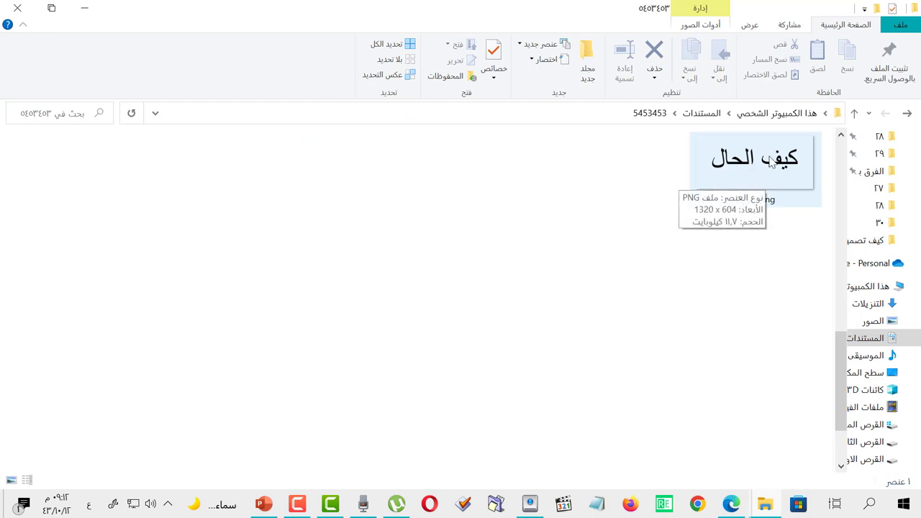
mouse_move(754, 166)
mouse_down()
mouse_move(266, 509)
mouse_move(341, 388)
mouse_up()
mouse_move(356, 325)
mouse_down()
mouse_move(390, 392)
mouse_move(280, 392)
mouse_up()
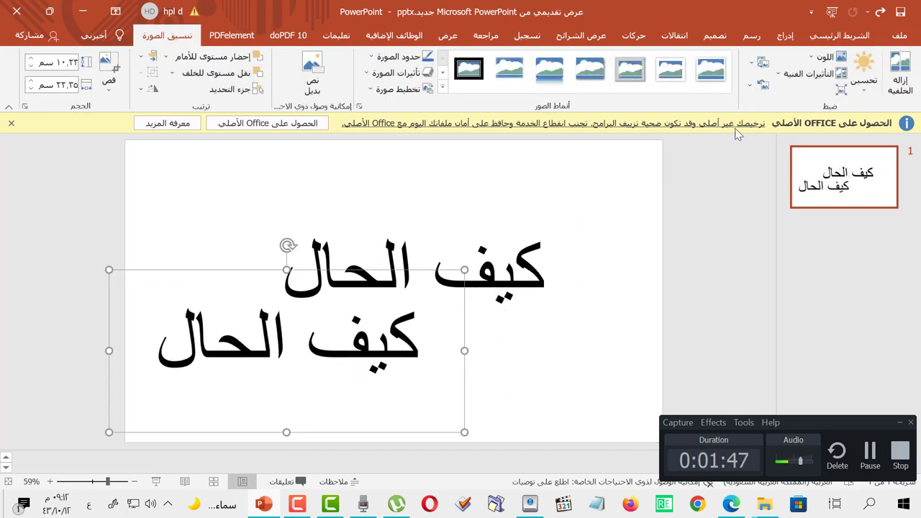
Draw a blue rectangle to the right of the text
click(784, 35)
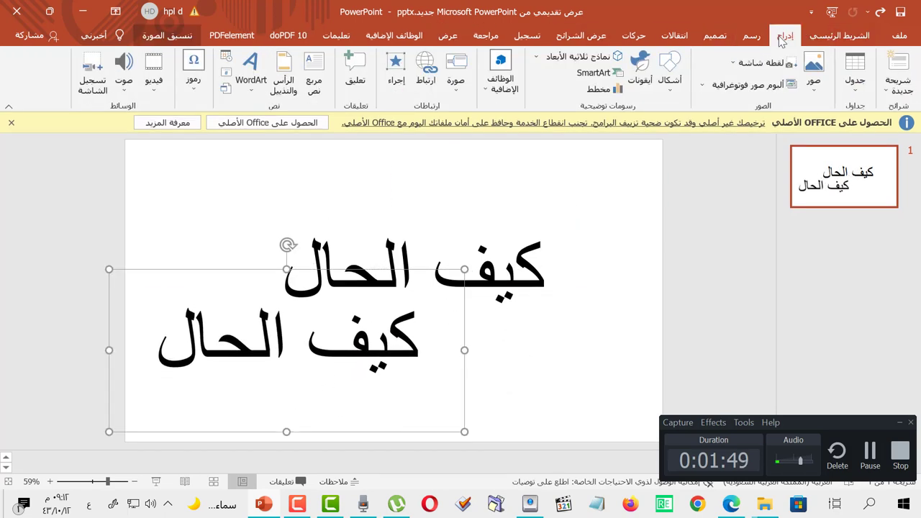
click(670, 72)
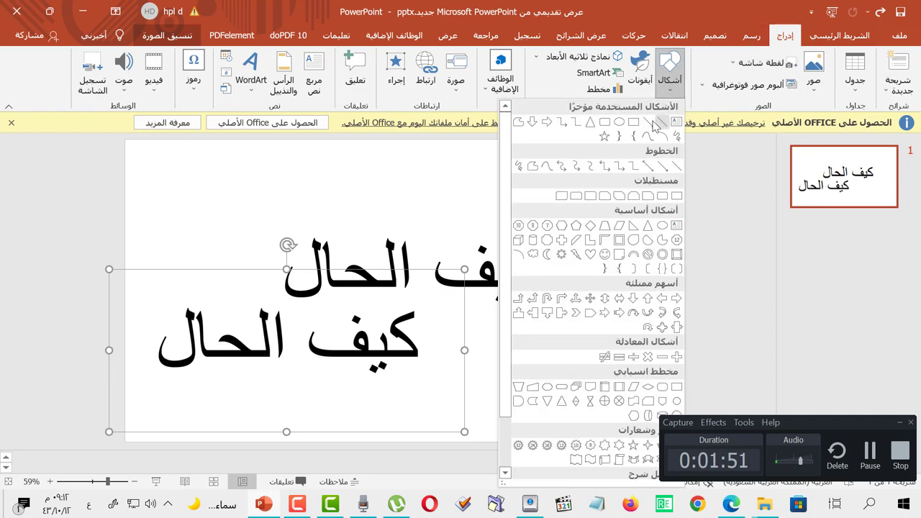
click(633, 122)
drag(581, 252, 776, 421)
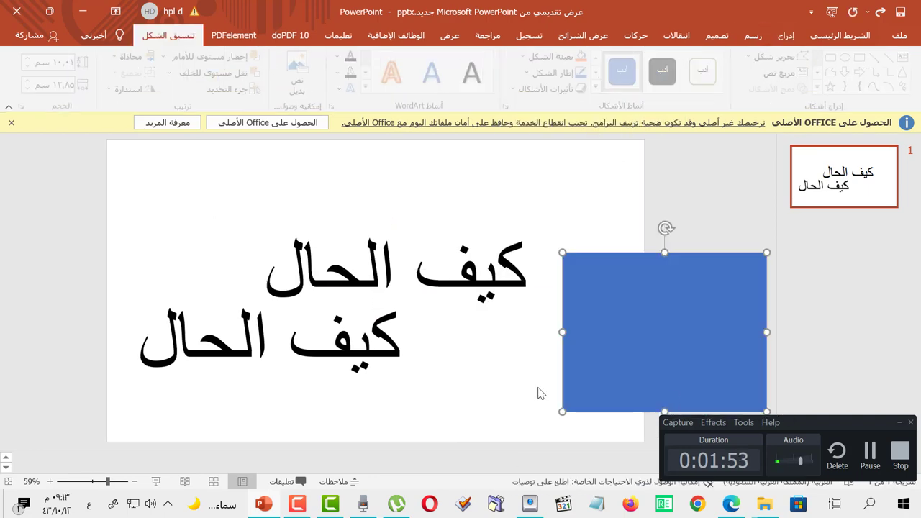
Send the rectangle to back, move the text picture onto it, then undo
drag(432, 390, 504, 385)
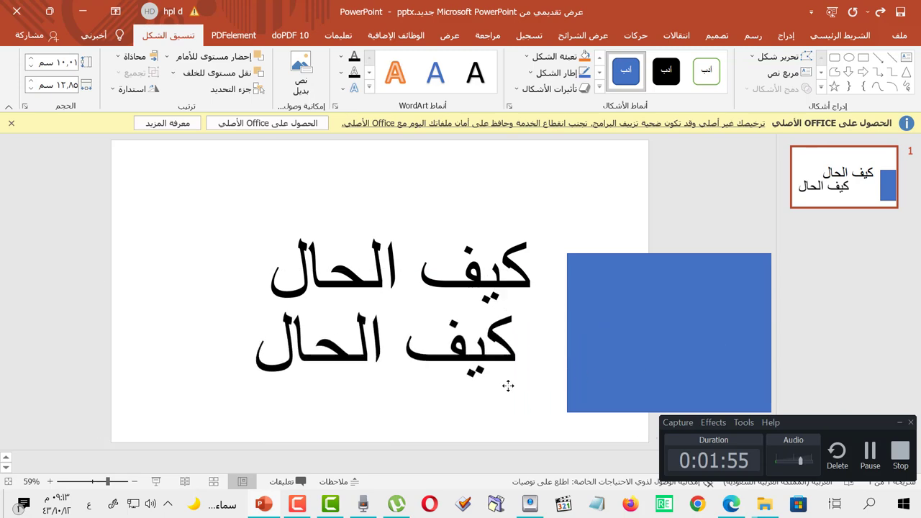
click(646, 351)
right_click(645, 352)
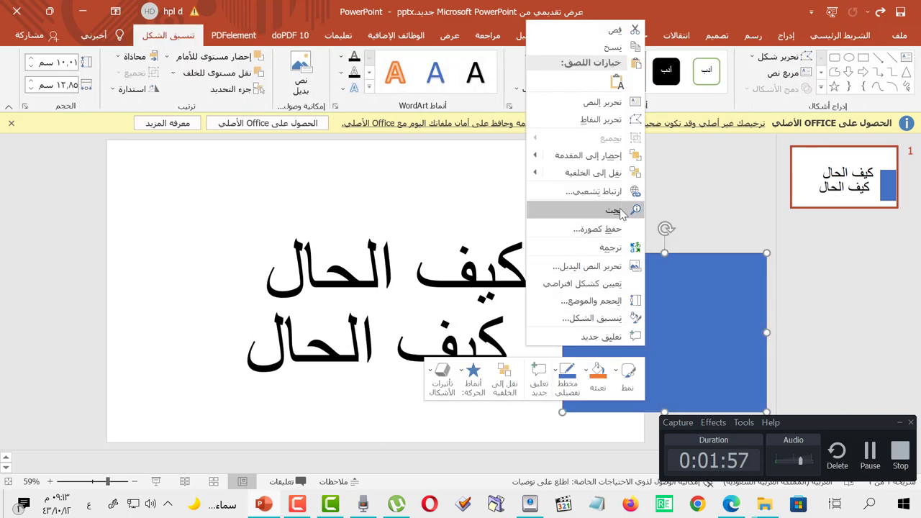
click(504, 173)
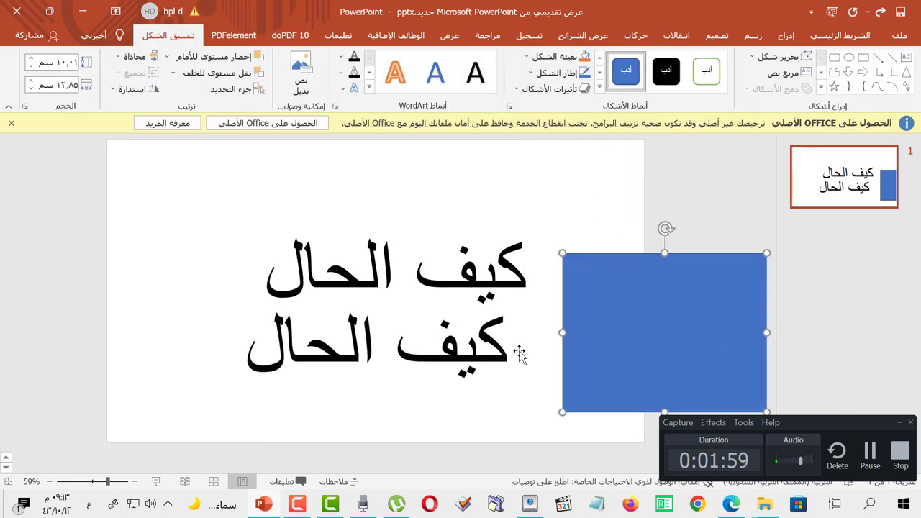
click(464, 368)
drag(465, 367, 691, 346)
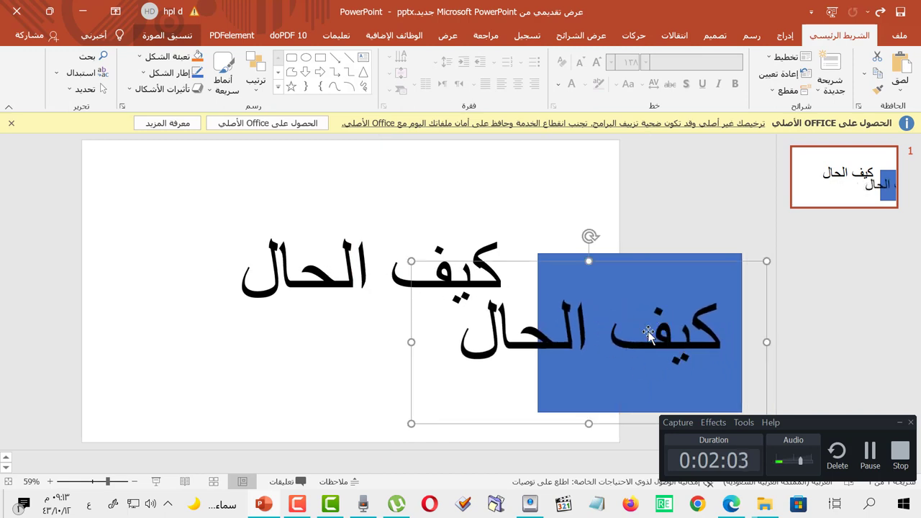
key(ctrl+z)
Save the كيف الحال title text box as a second PNG picture
click(662, 324)
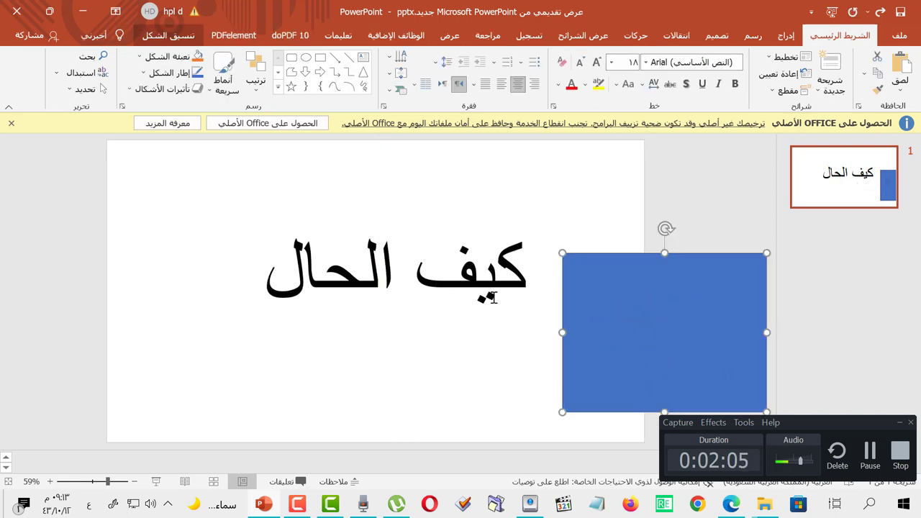
click(429, 274)
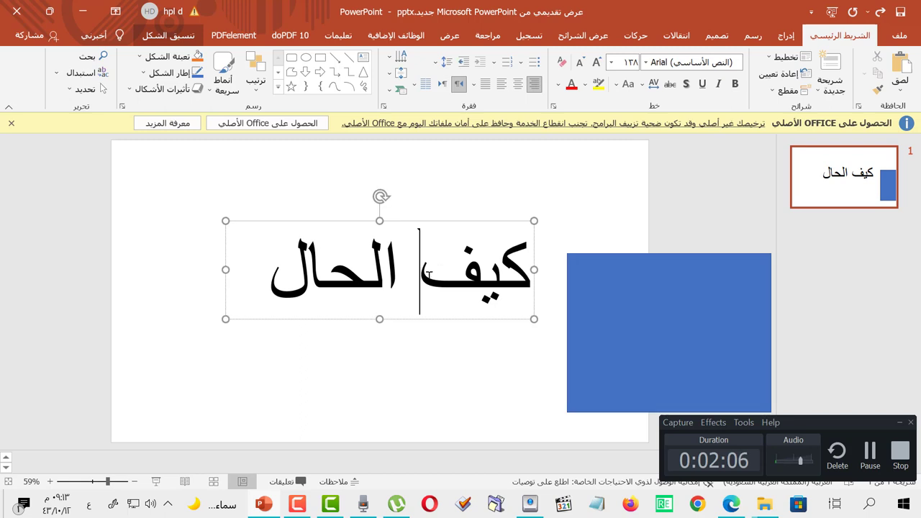
key(ctrl+a)
click(179, 58)
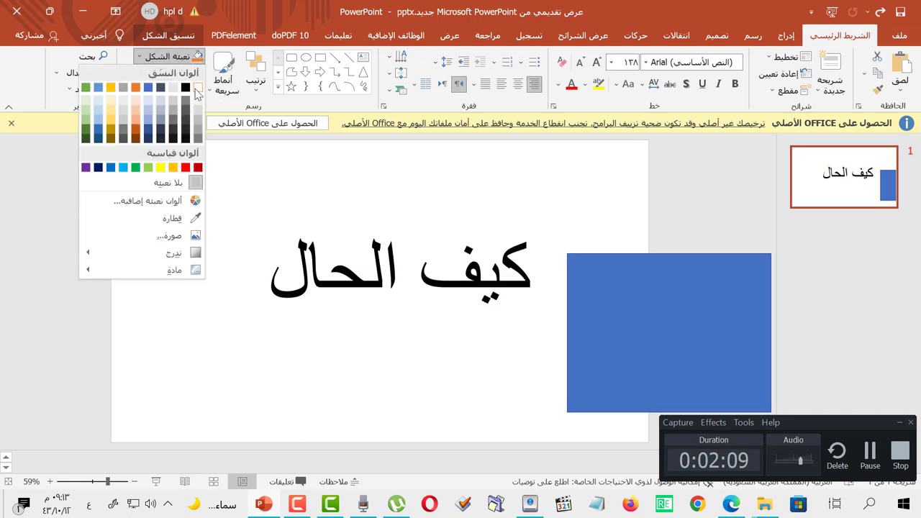
click(197, 87)
click(391, 317)
right_click(392, 317)
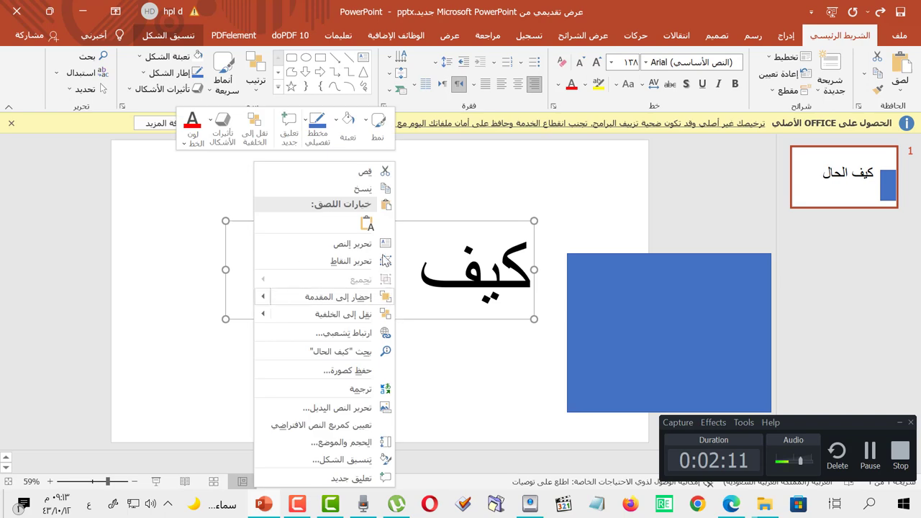
click(380, 372)
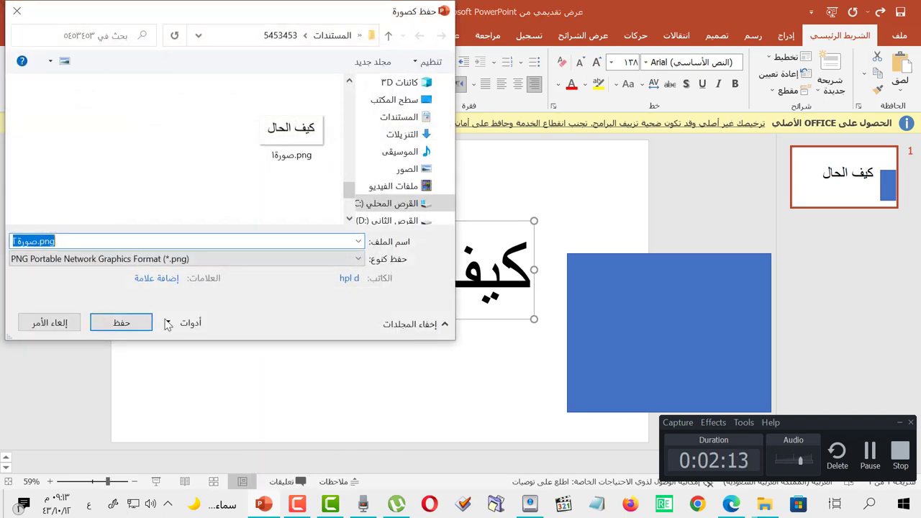
key(Return)
mouse_move(765, 505)
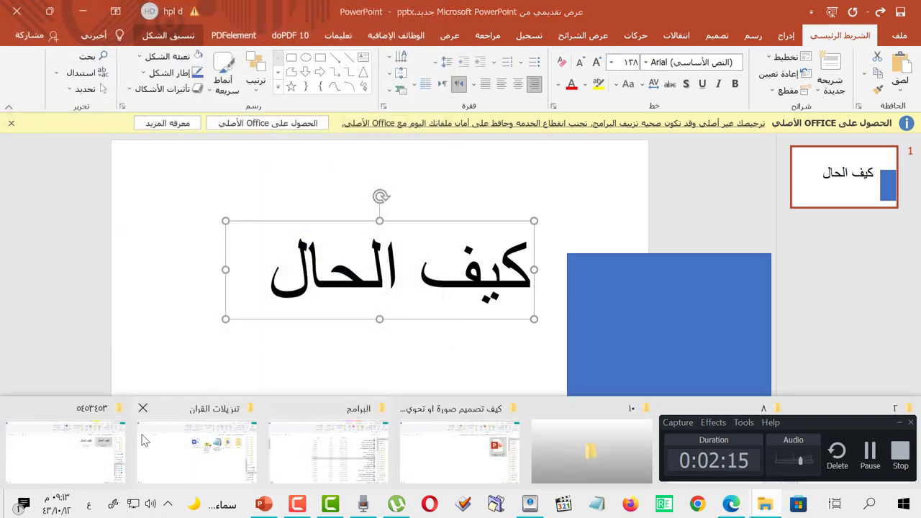
click(68, 449)
mouse_move(592, 180)
mouse_down()
mouse_move(578, 362)
mouse_move(630, 354)
mouse_up()
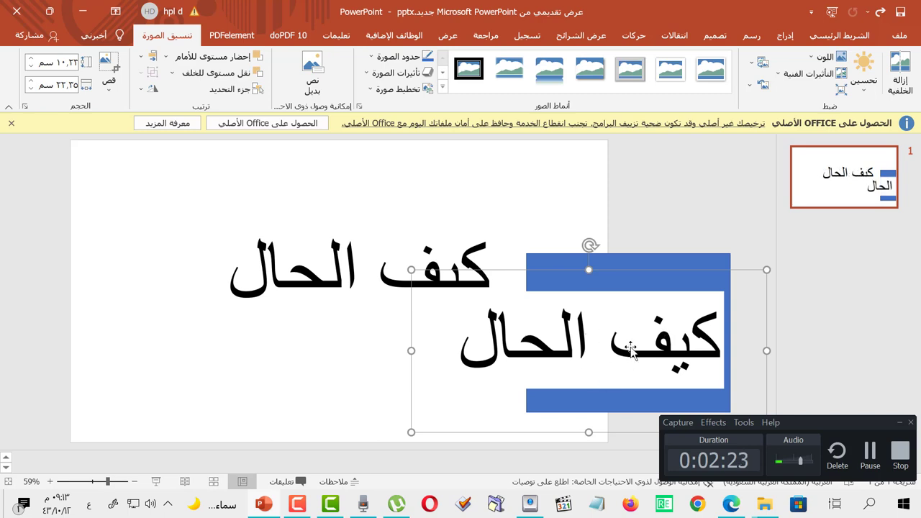
key(Delete)
Delete the كيف الحال text box, then centre and enlarge the blue rectangle
click(478, 271)
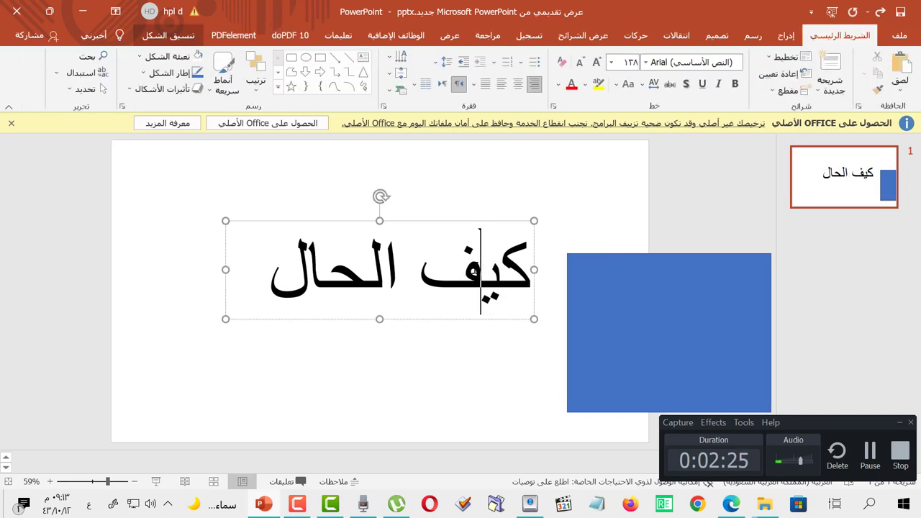
click(465, 319)
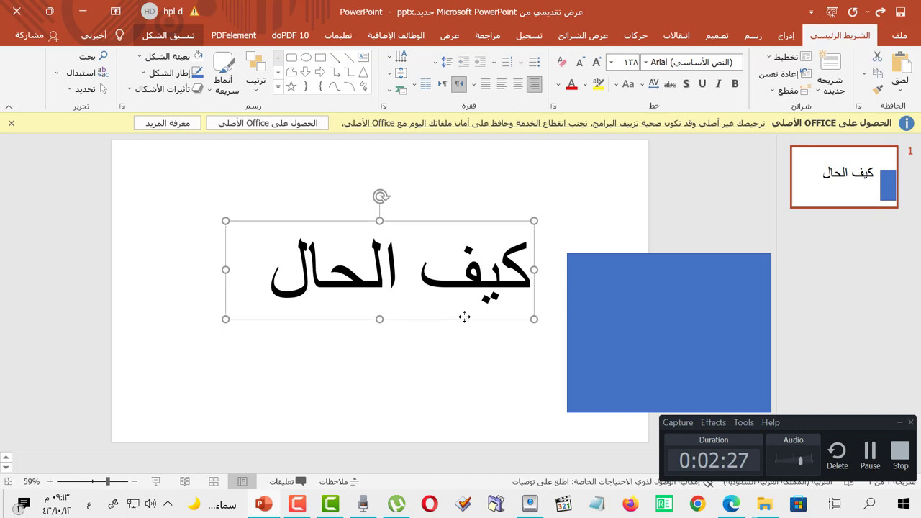
key(Delete)
mouse_move(683, 333)
mouse_down()
mouse_move(363, 282)
mouse_move(387, 286)
mouse_up()
drag(492, 370, 533, 392)
drag(498, 344, 463, 315)
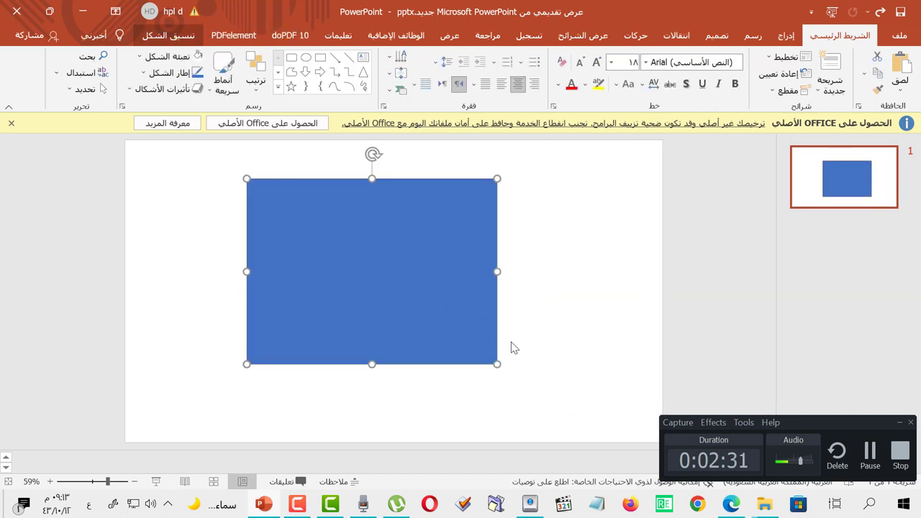
drag(496, 362, 516, 376)
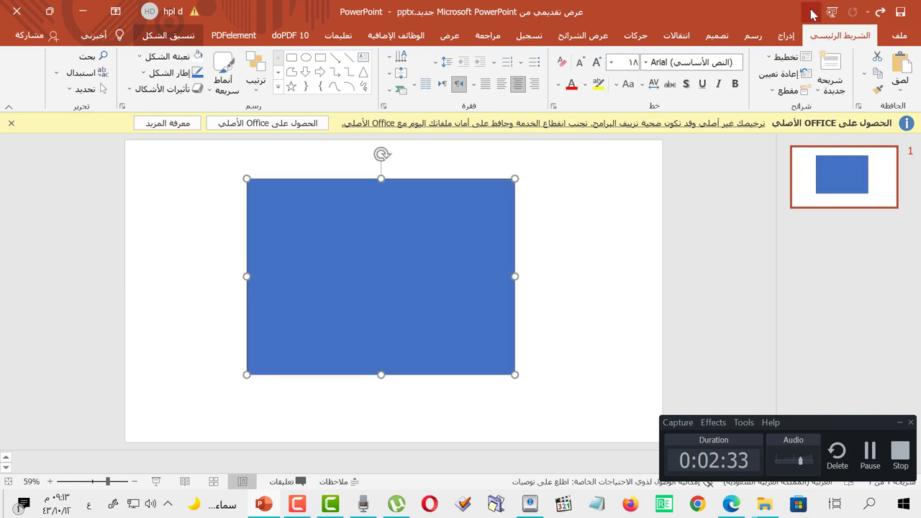
Draw an oval inside the blue rectangle, fill it red, and centre it
click(788, 38)
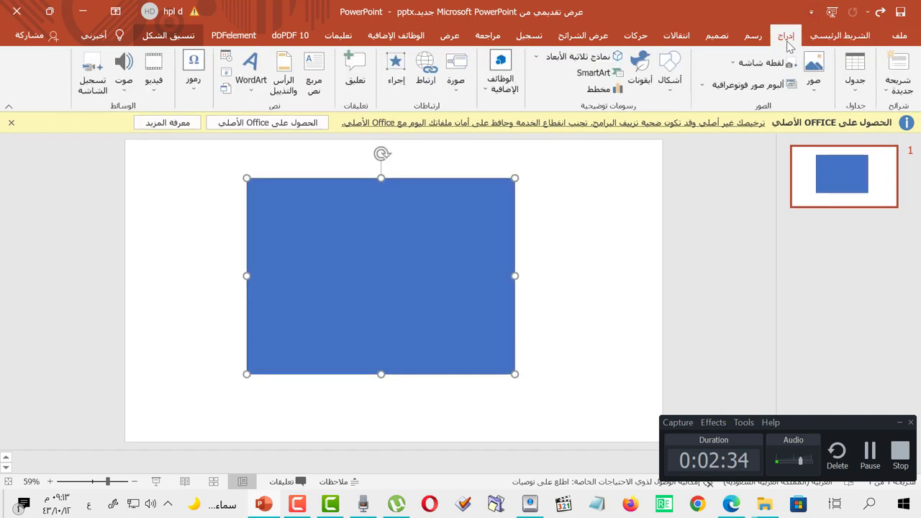
click(670, 72)
click(619, 120)
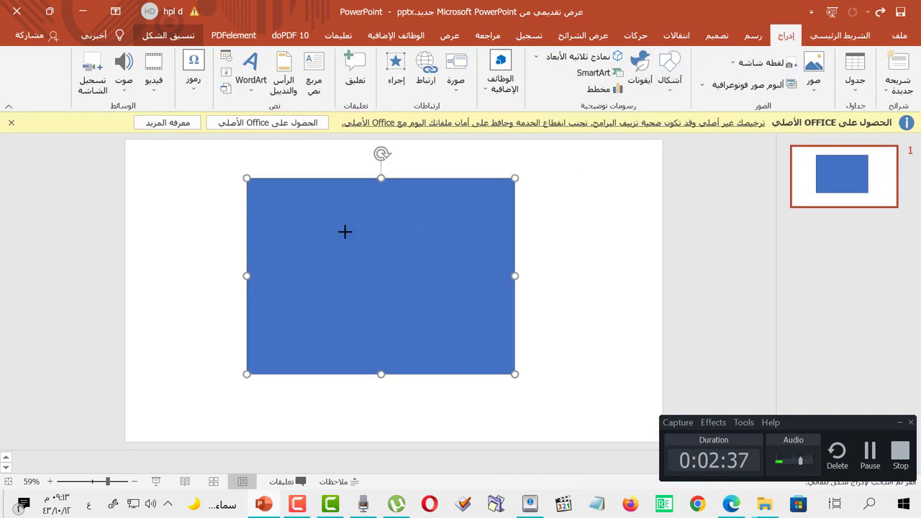
drag(480, 342, 466, 342)
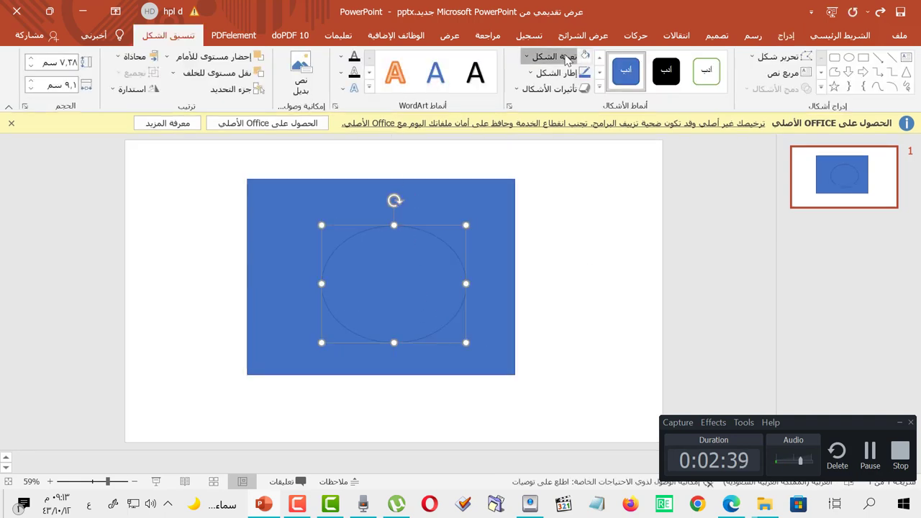
click(554, 56)
click(585, 167)
drag(391, 267, 376, 262)
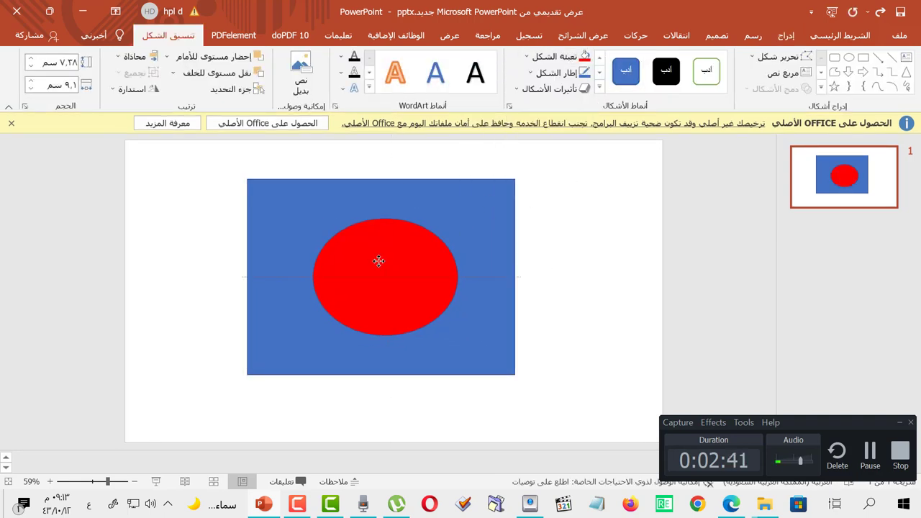
click(555, 290)
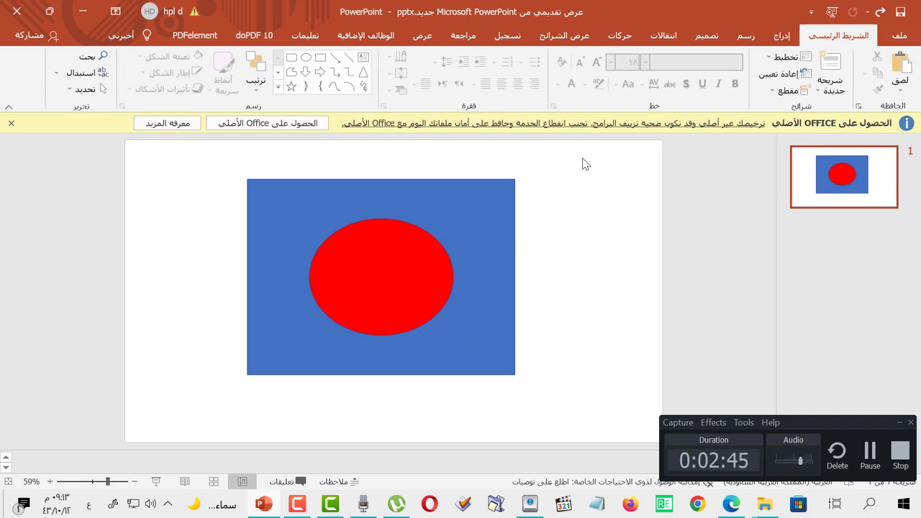
Save the selected rectangle and ellipse together as the PNG picture صورة٣.png
drag(584, 154, 164, 416)
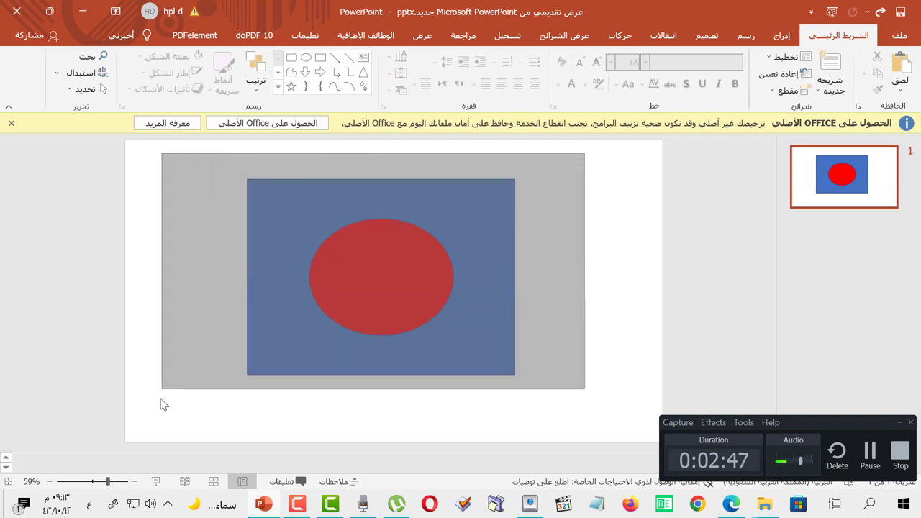
right_click(261, 302)
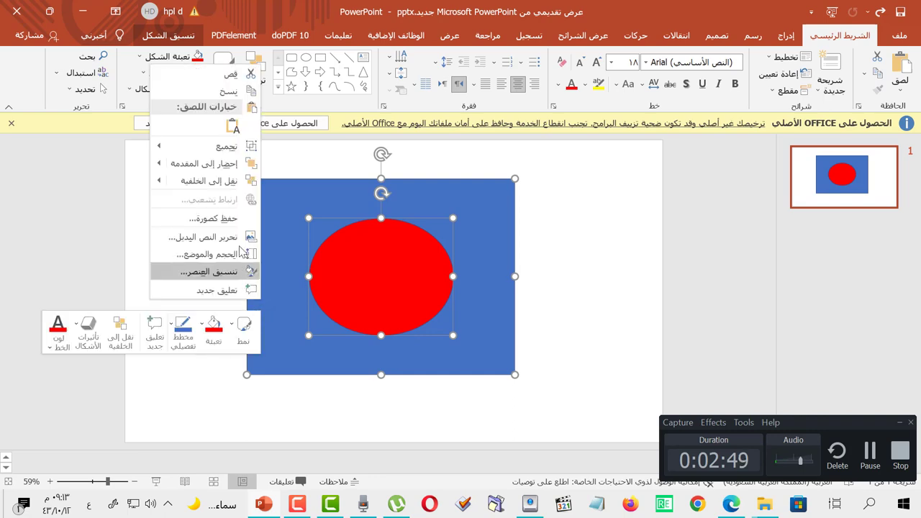
click(240, 219)
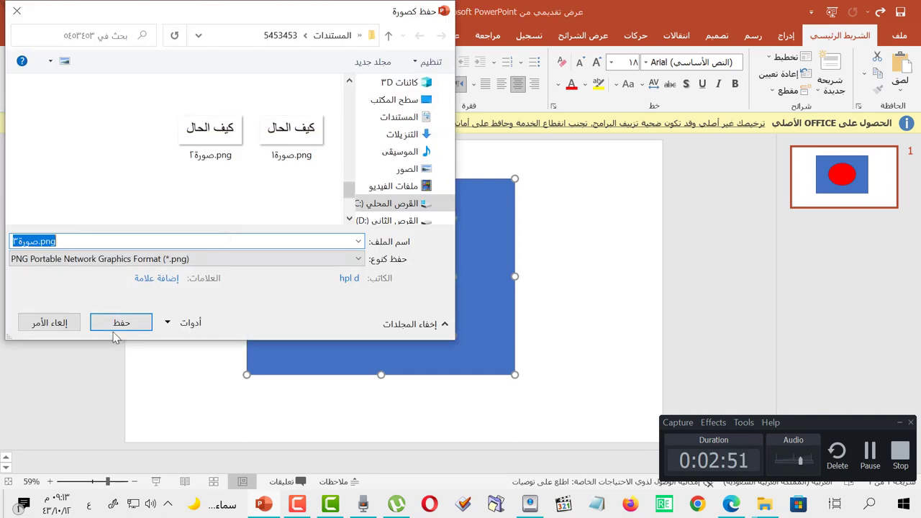
click(117, 324)
Drag صورة٣.png from File Explorer onto the slide, offset from the shapes
click(760, 506)
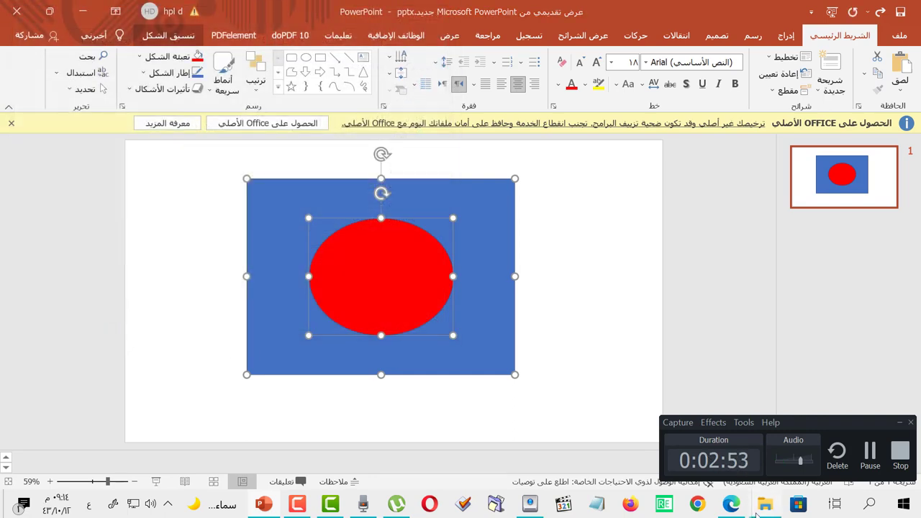
click(62, 437)
click(466, 147)
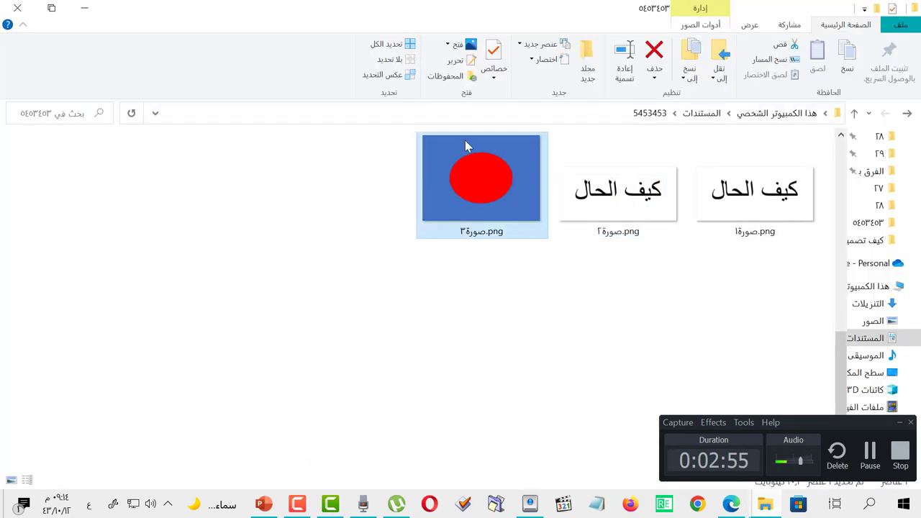
drag(475, 181, 360, 419)
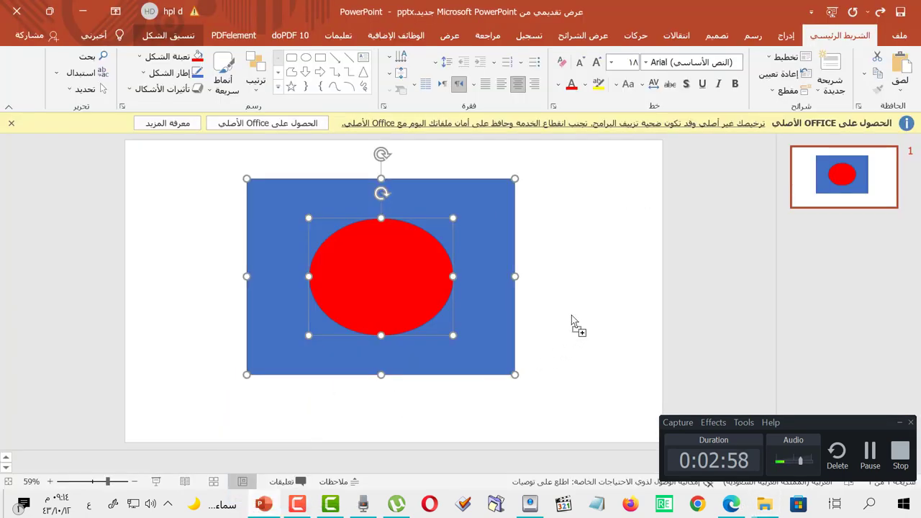
drag(572, 315, 448, 319)
mouse_move(371, 312)
mouse_down()
mouse_move(524, 321)
mouse_move(461, 306)
mouse_up()
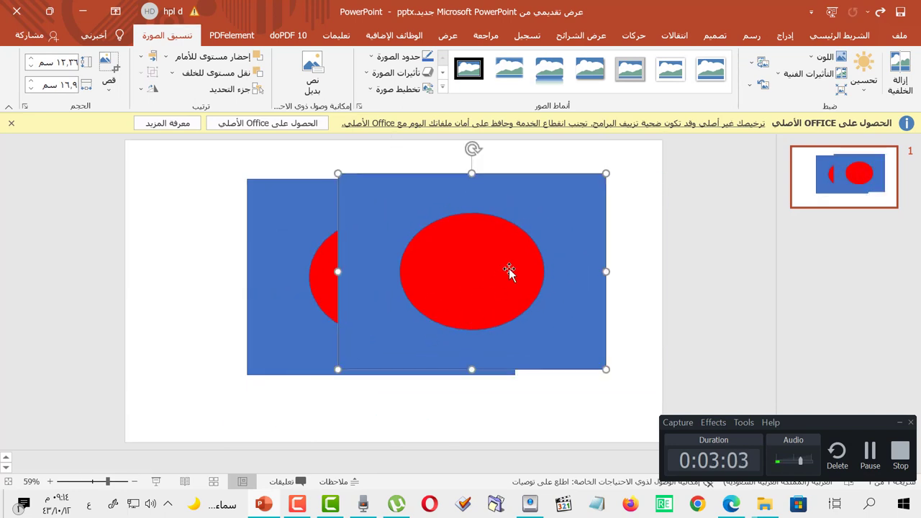
Delete the pasted صورة3.png picture, leaving only the original blue rectangle and red ellipse
key(Delete)
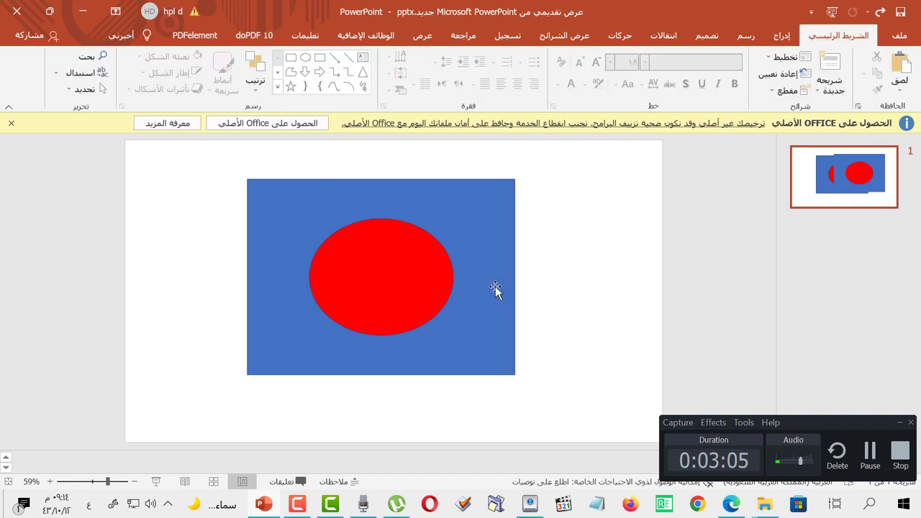
click(485, 229)
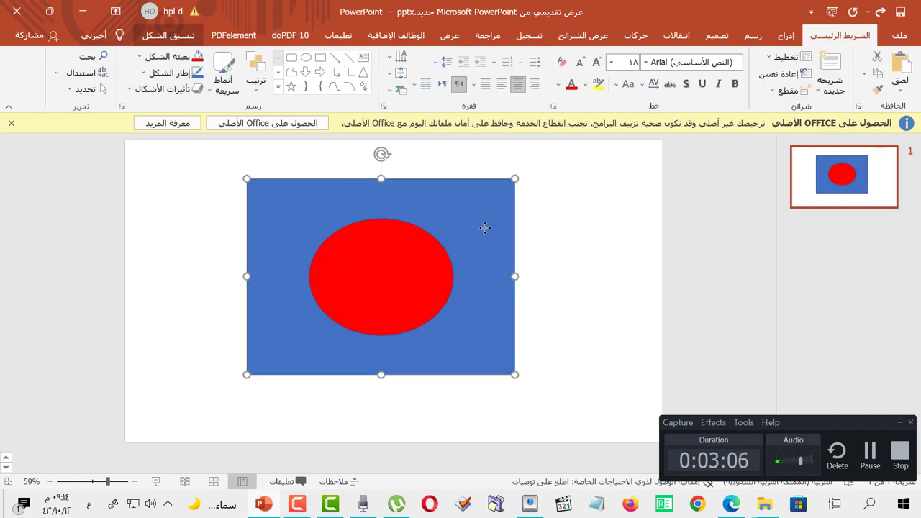
click(786, 36)
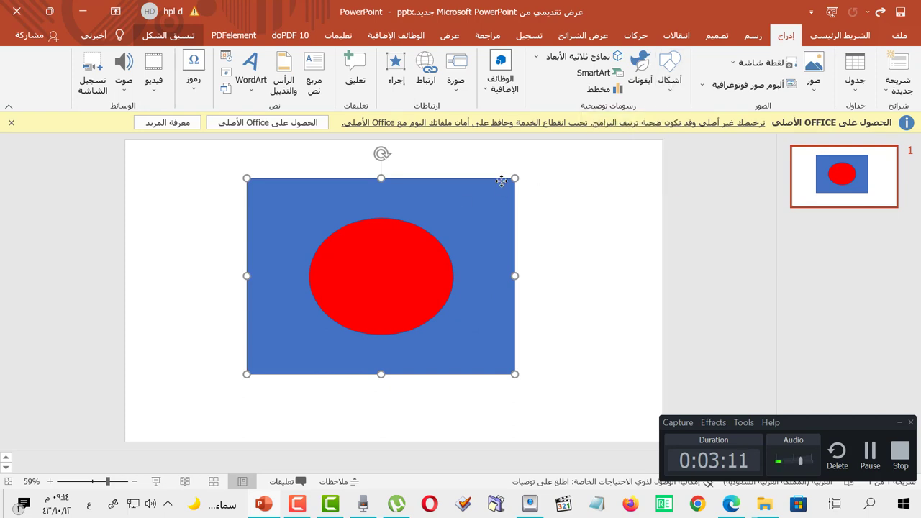
Change the rectangle's fill from blue to a light grey-blue
click(673, 86)
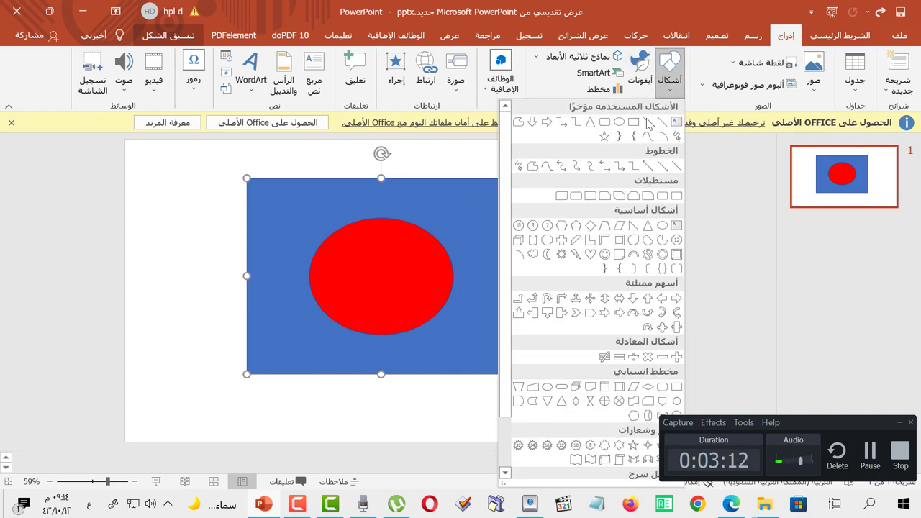
click(164, 36)
click(555, 56)
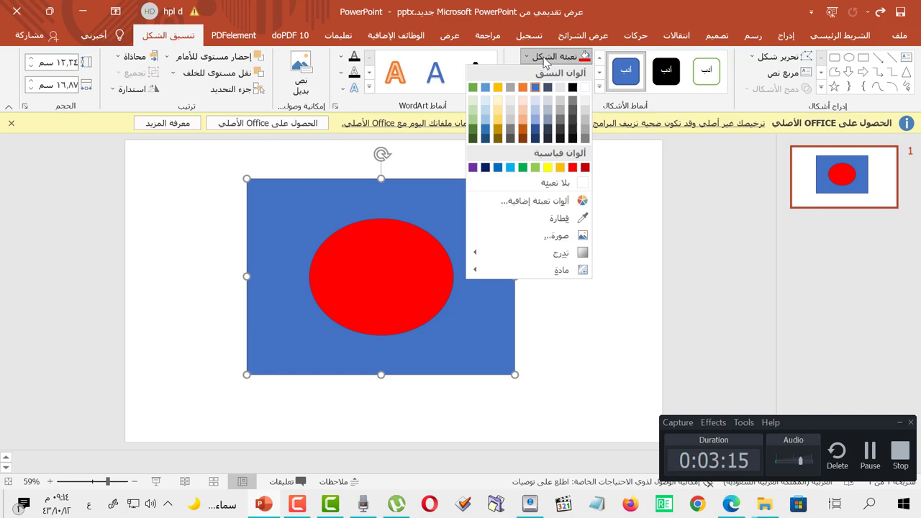
click(548, 108)
Open Save as Picture for the red ellipse, cancel it, then bring up the ellipse's context menu again
click(414, 252)
right_click(401, 270)
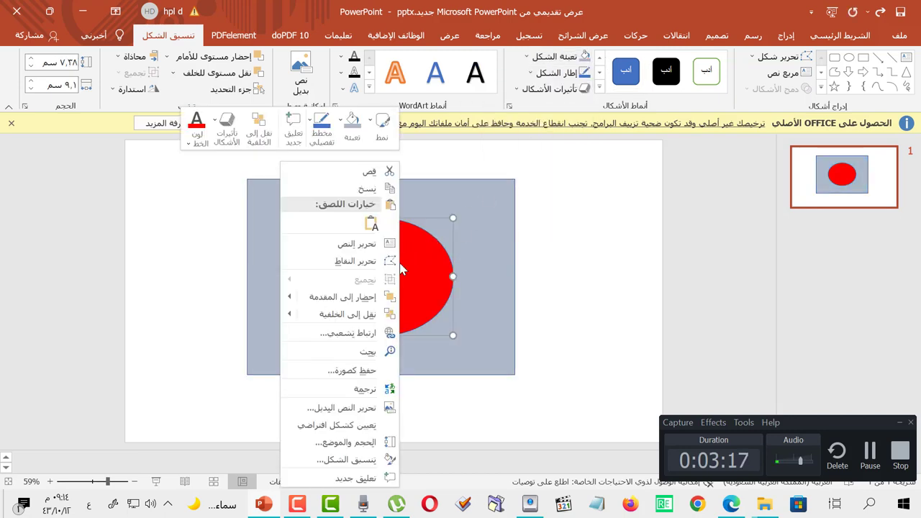
click(352, 370)
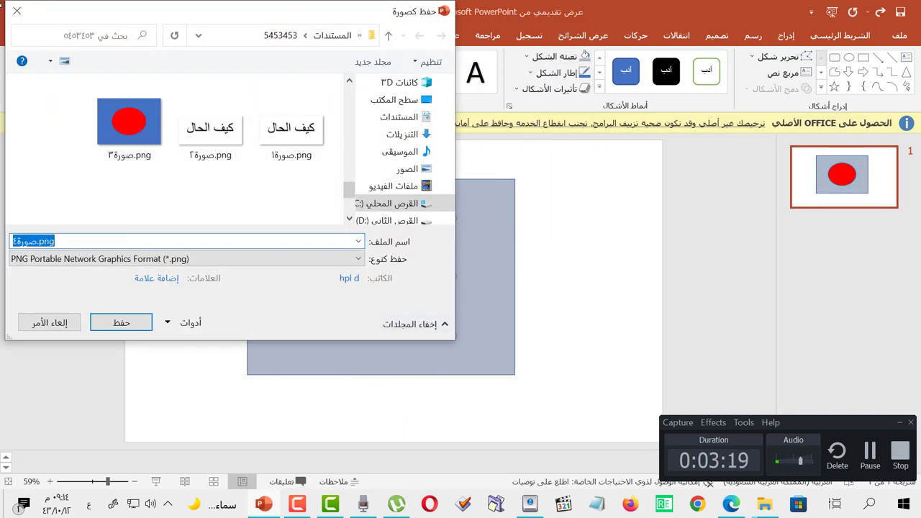
click(17, 11)
right_click(394, 273)
click(425, 282)
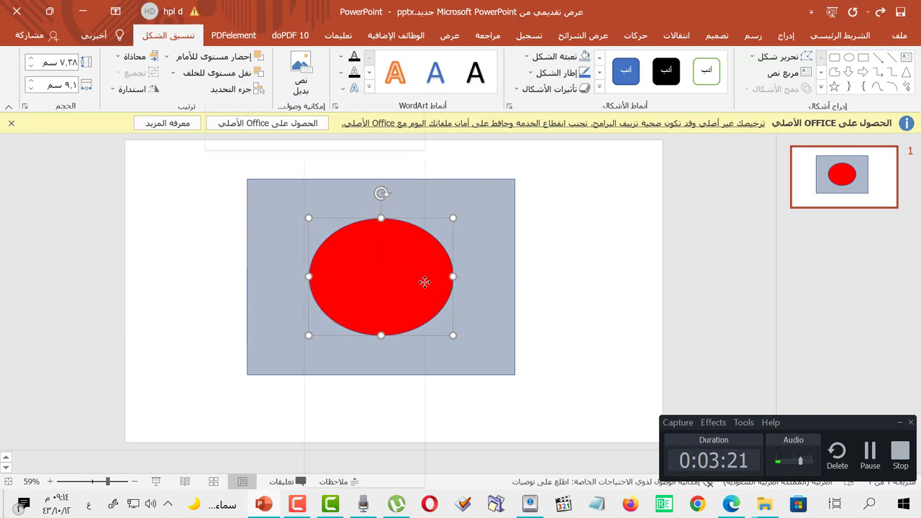
right_click(425, 282)
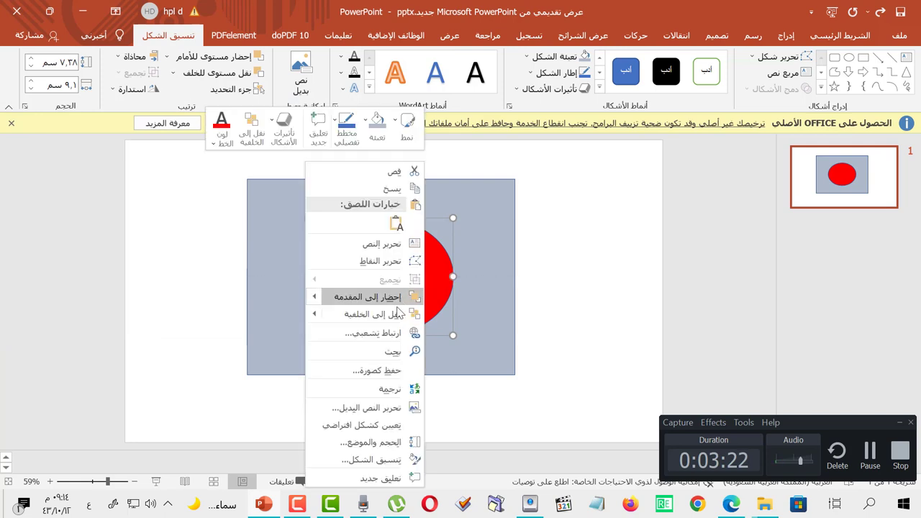
Label the red ellipse 'كيف الحال' and save both shapes as the picture صورة٤.png
click(416, 246)
text(كيف الحال)
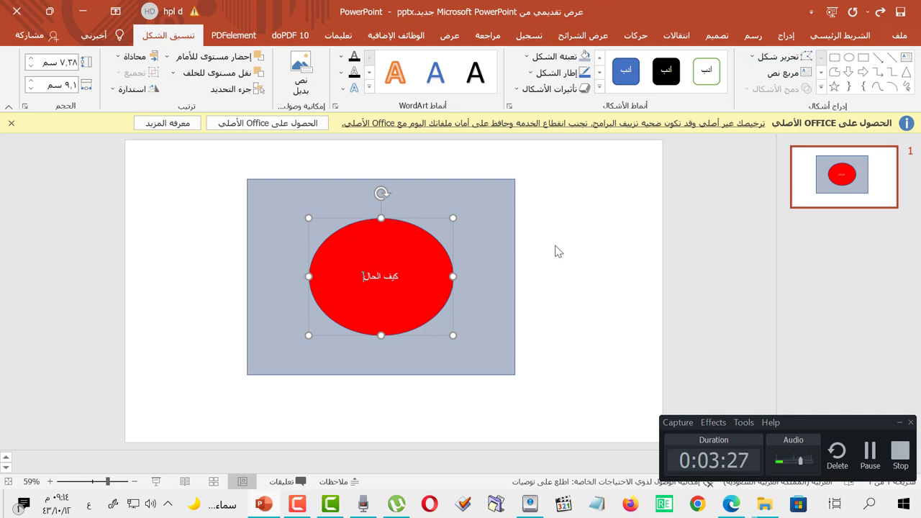
click(511, 208)
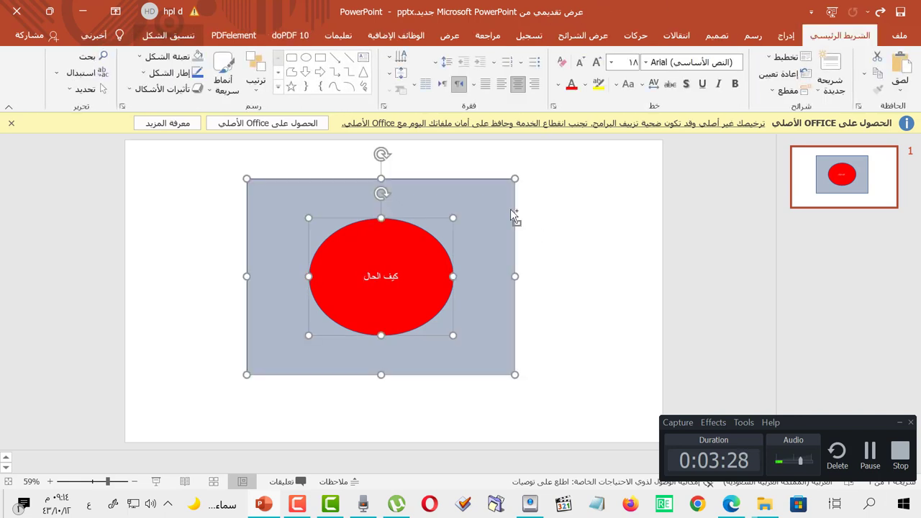
right_click(470, 214)
click(451, 364)
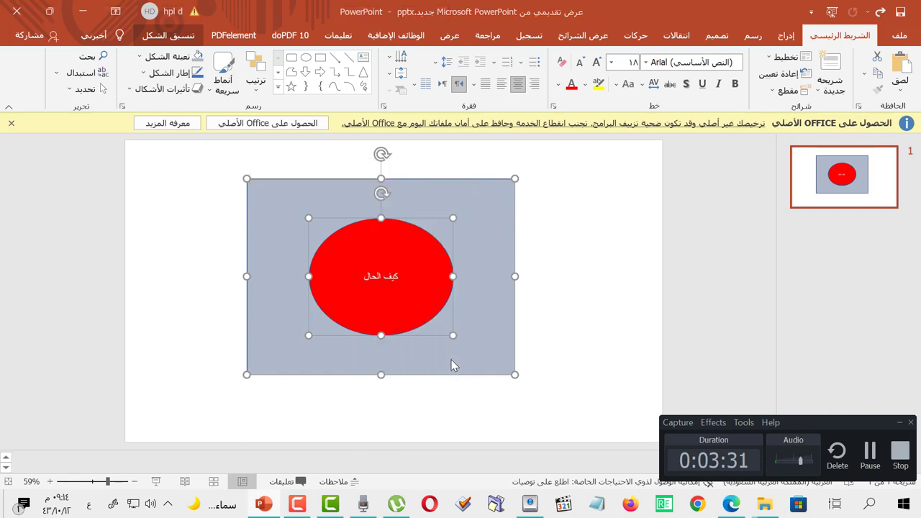
click(120, 323)
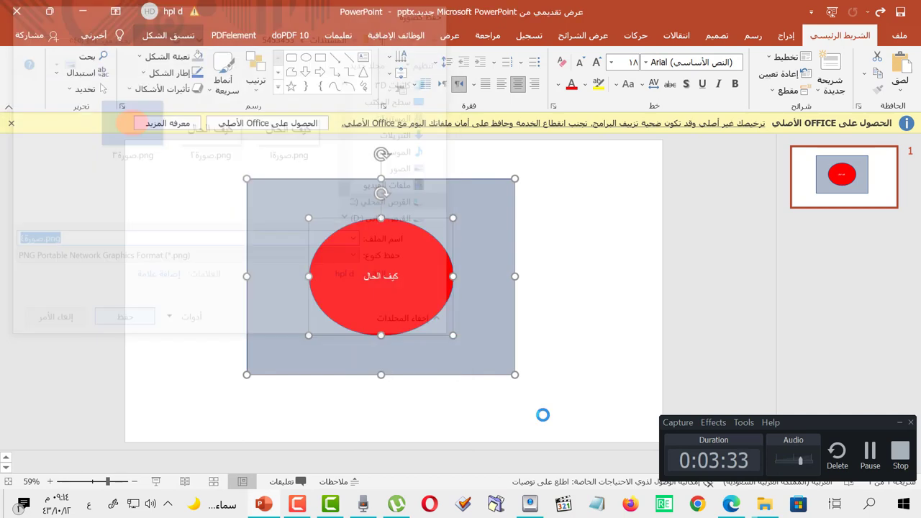
Open صورة٤.png from its folder in File Explorer so it displays in Photos
click(751, 508)
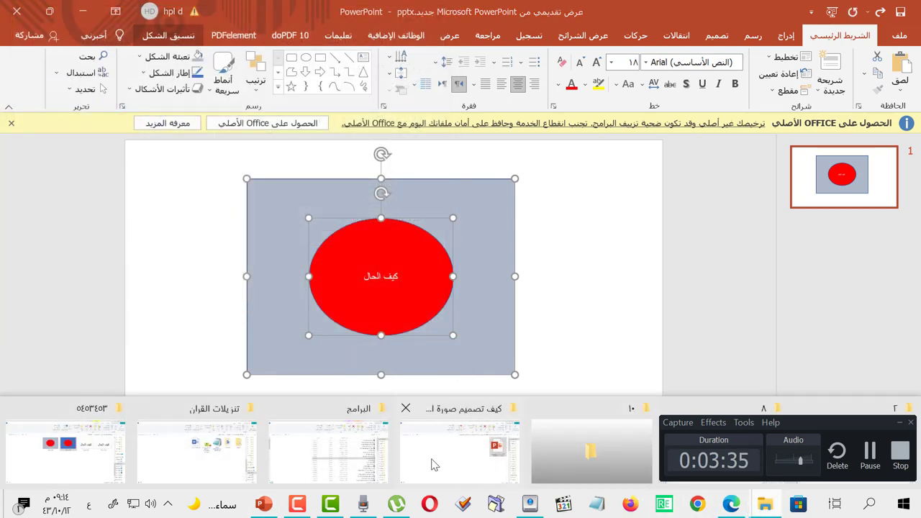
click(87, 457)
click(354, 214)
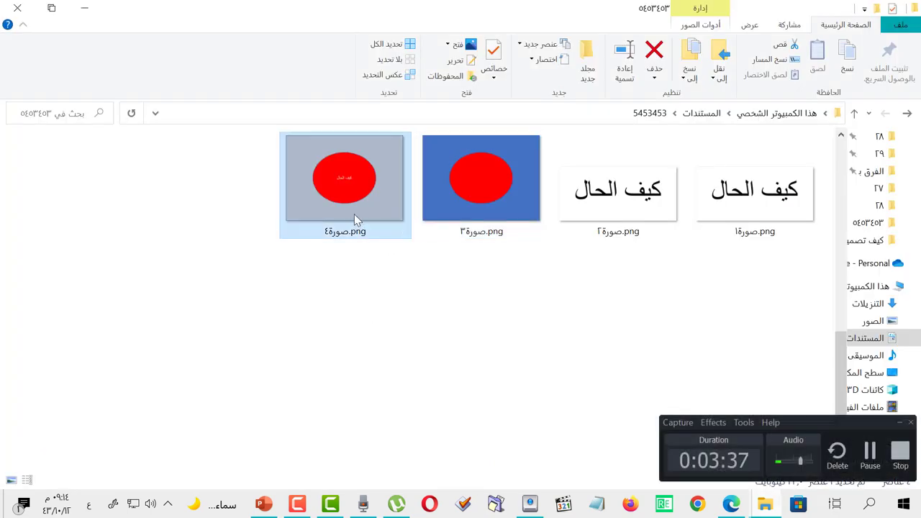
double_click(354, 215)
scroll(465, 267, up, 3)
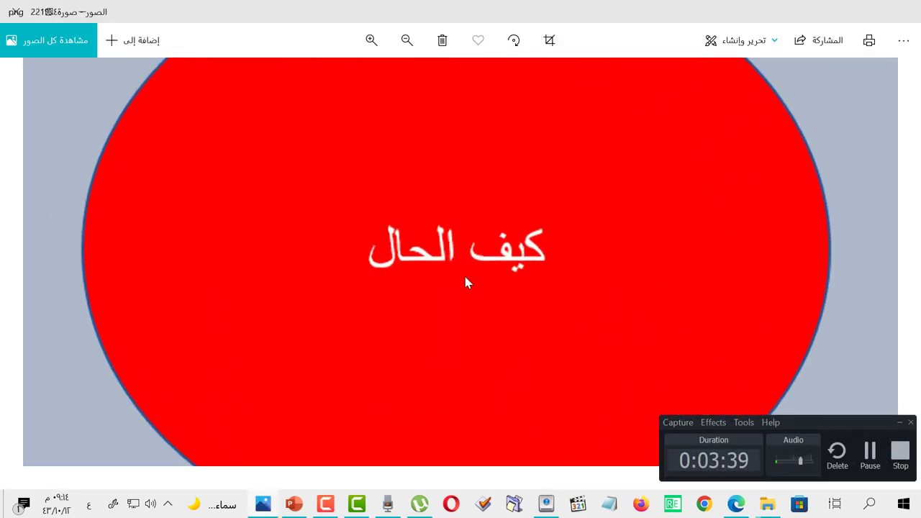
scroll(454, 288, down, 5)
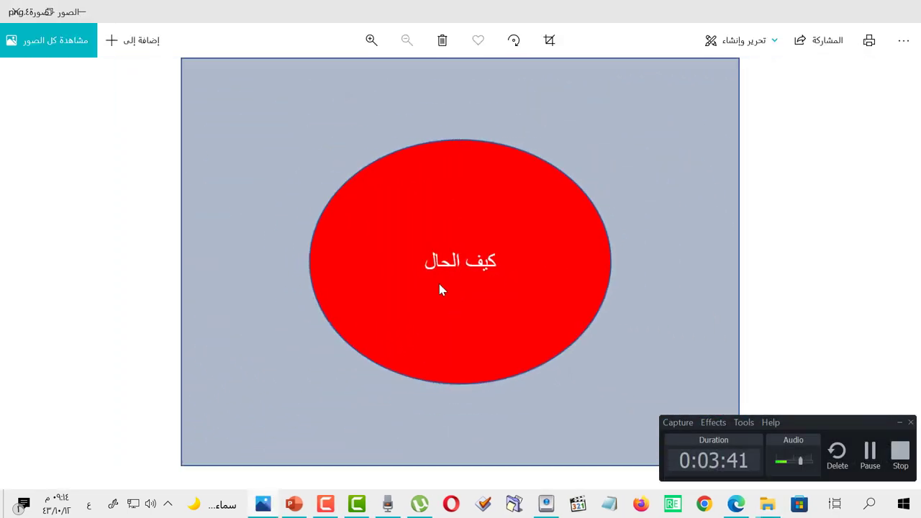